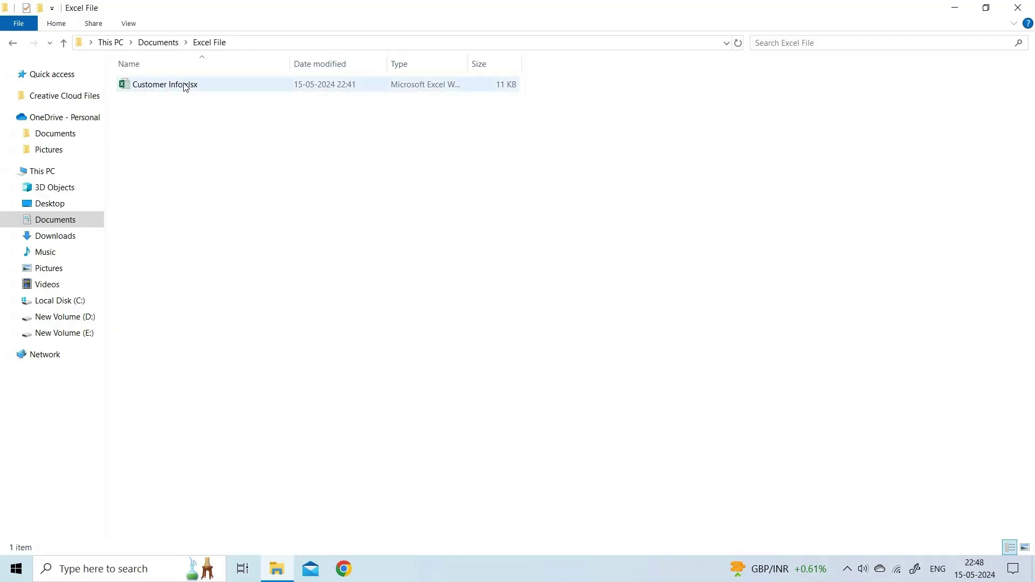
- Rename Customer Info.xlsx to Customer Information.xlsx from the file's context menu
click(185, 87)
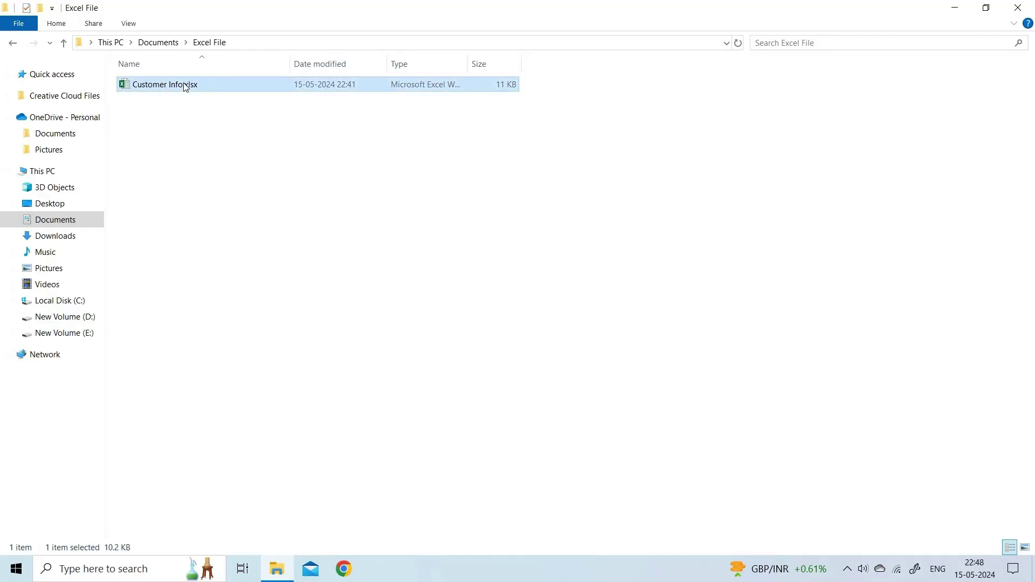
right_click(185, 86)
click(243, 383)
text(rmation.xlsx)
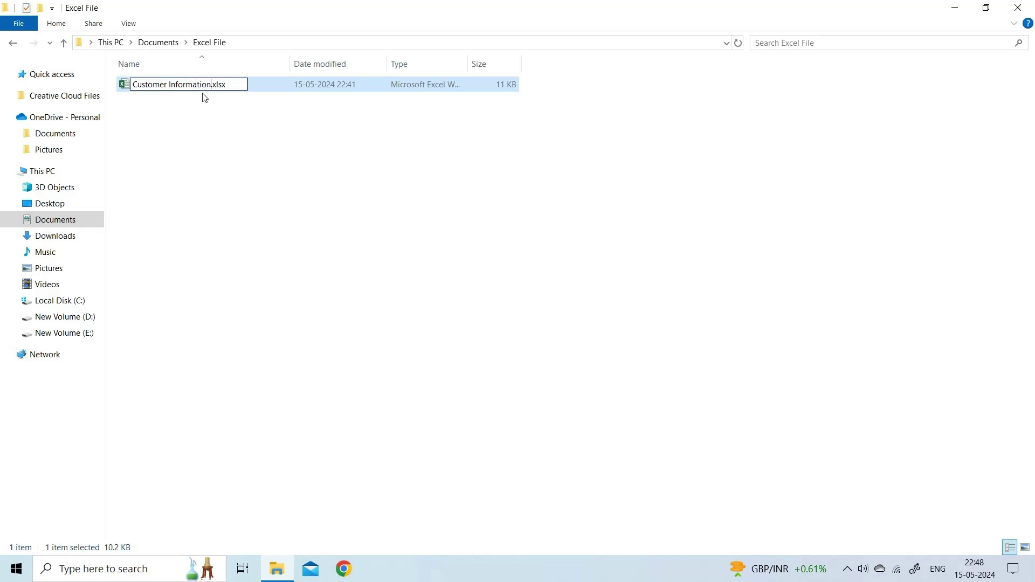
click(211, 124)
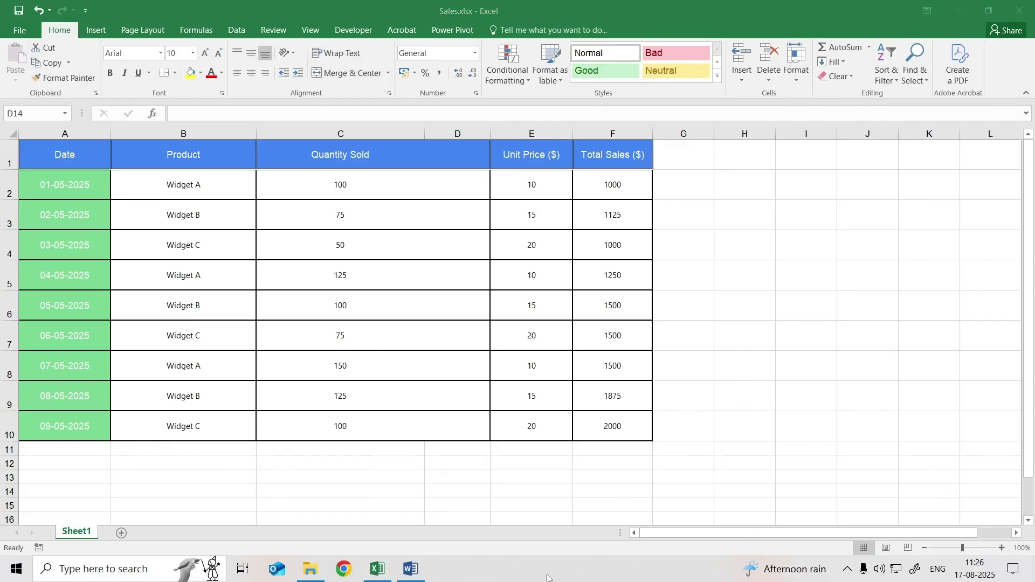
- In Trust Center Macro Settings, tick Trust access to the VBA project object model
click(20, 30)
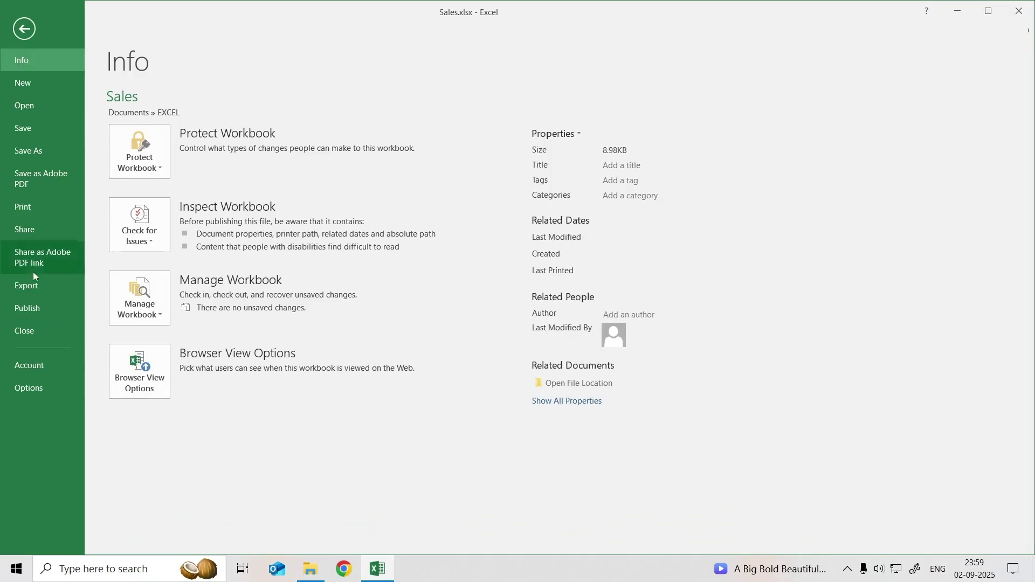
click(32, 385)
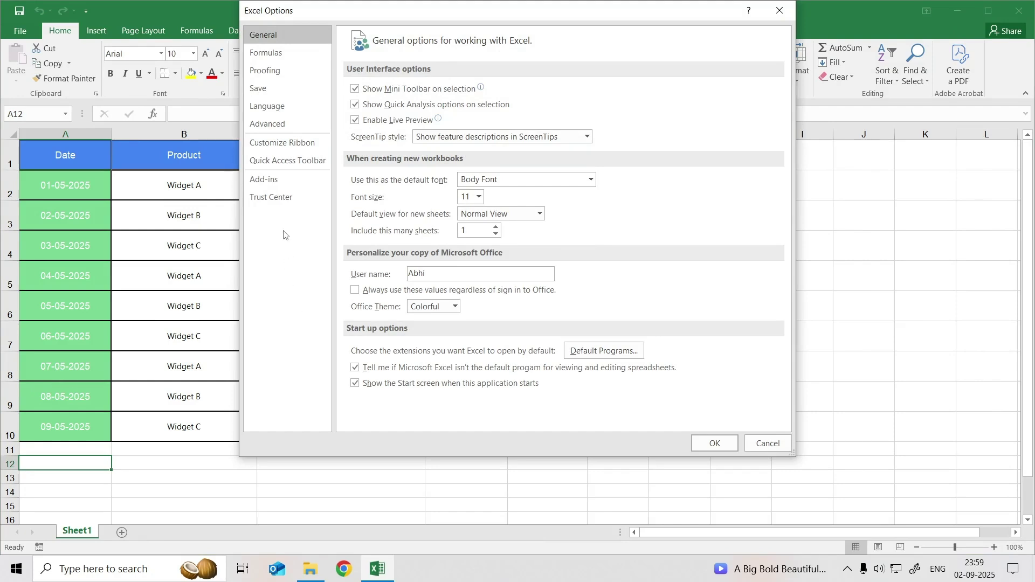
click(272, 199)
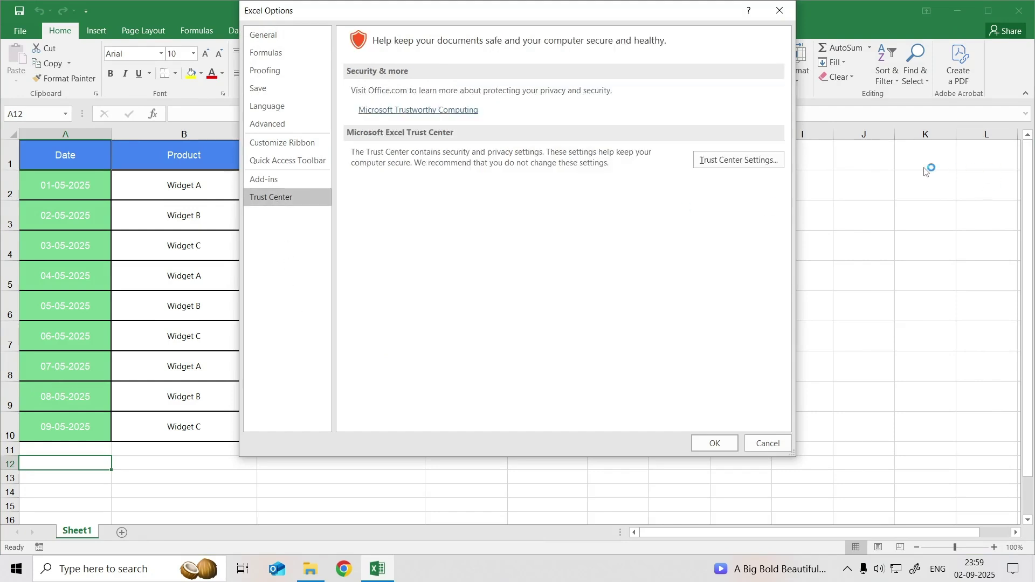
click(716, 166)
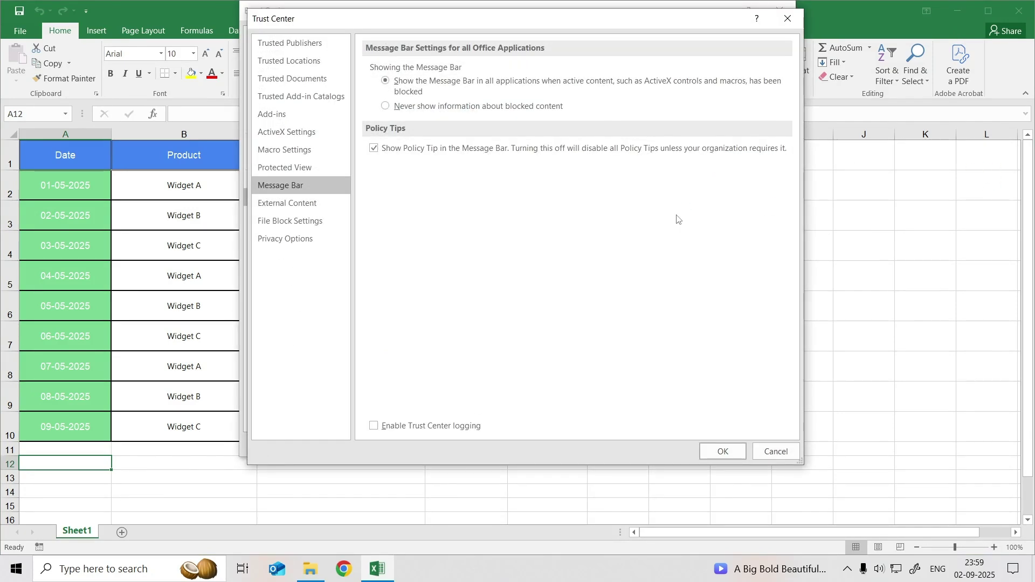
click(273, 153)
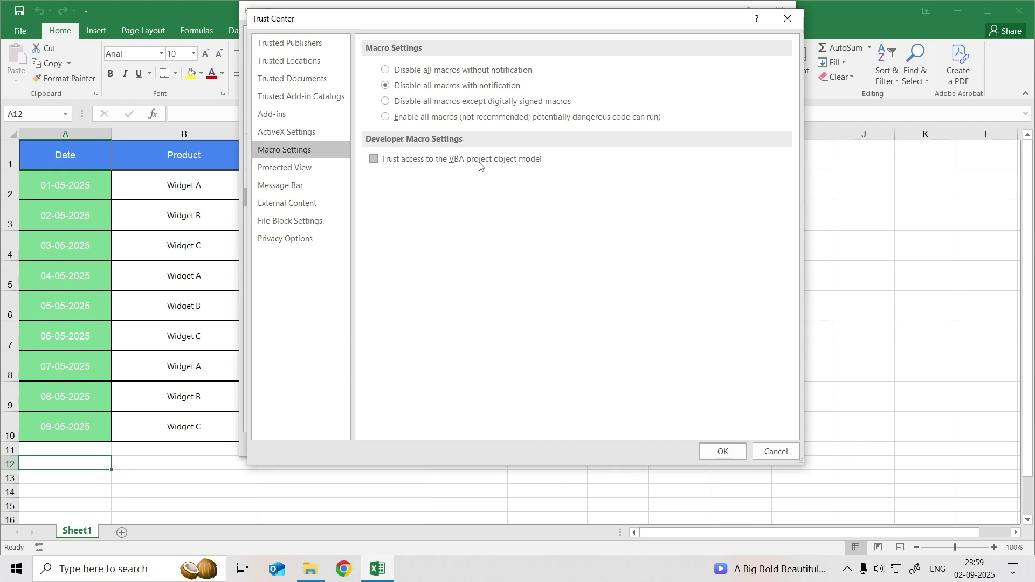
click(374, 161)
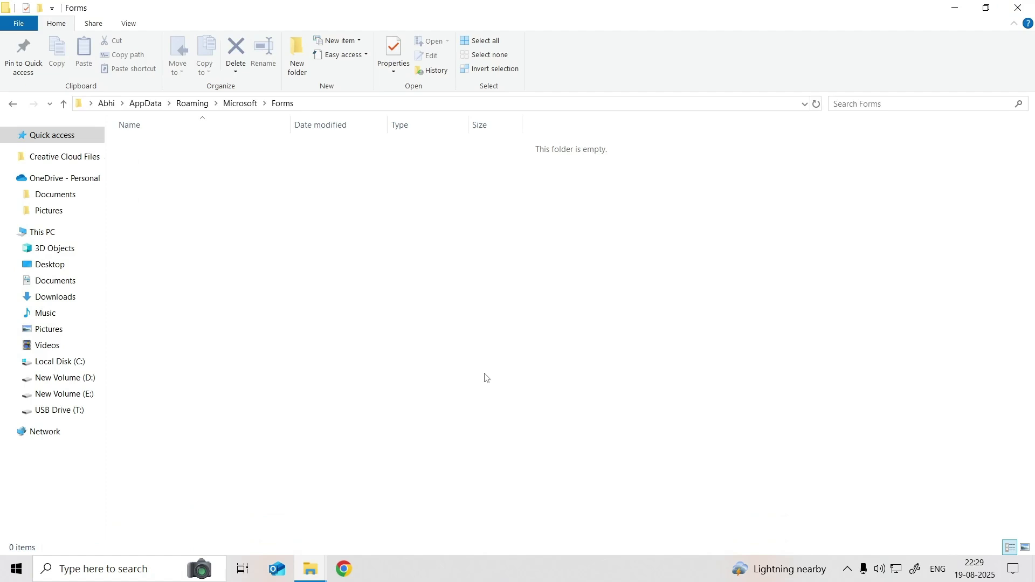
- Run excel /safe from the Run box to start Excel in Safe Mode
key(super+r)
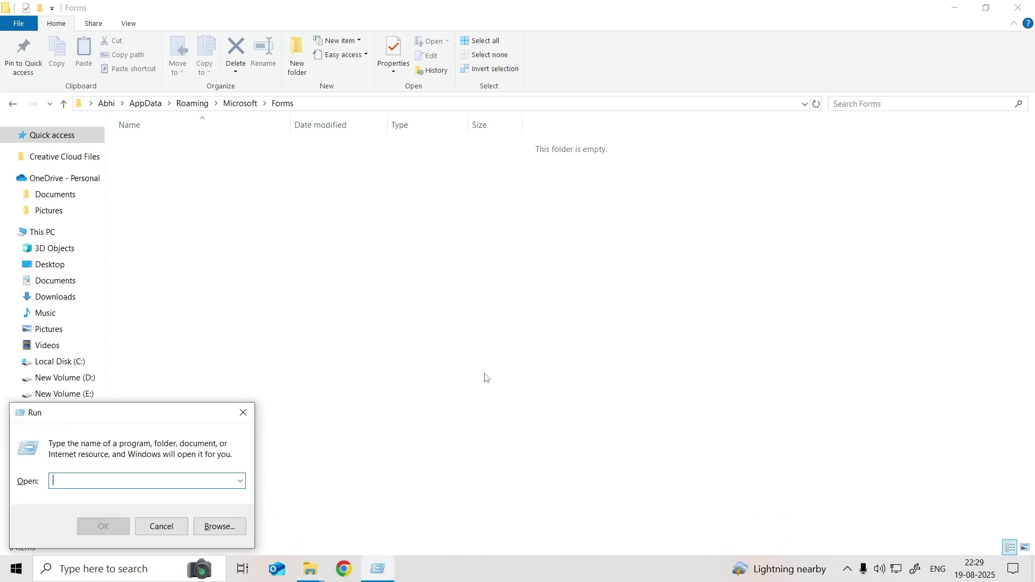
text(excel )
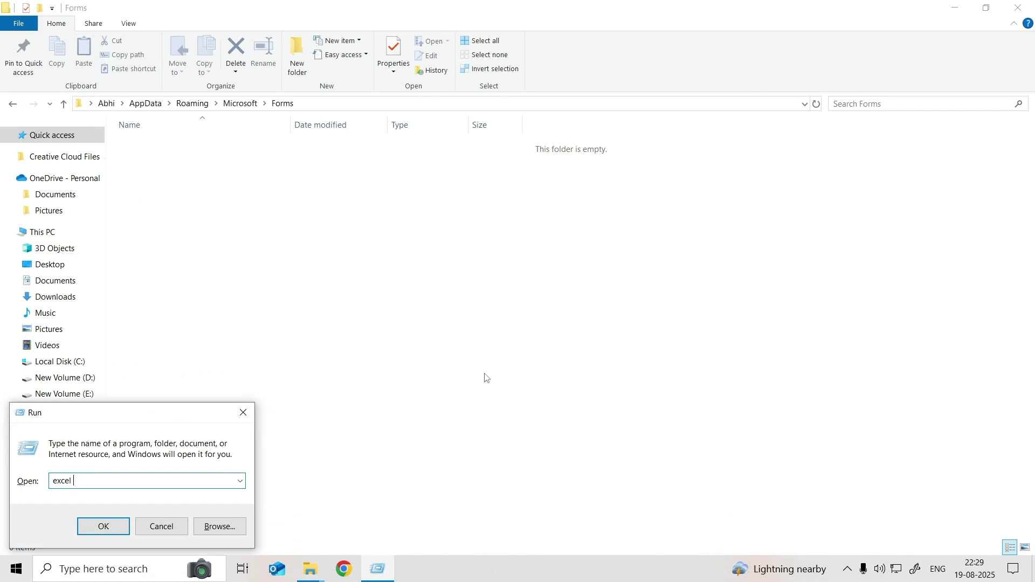
text(/sa)
text(fe)
key(Return)
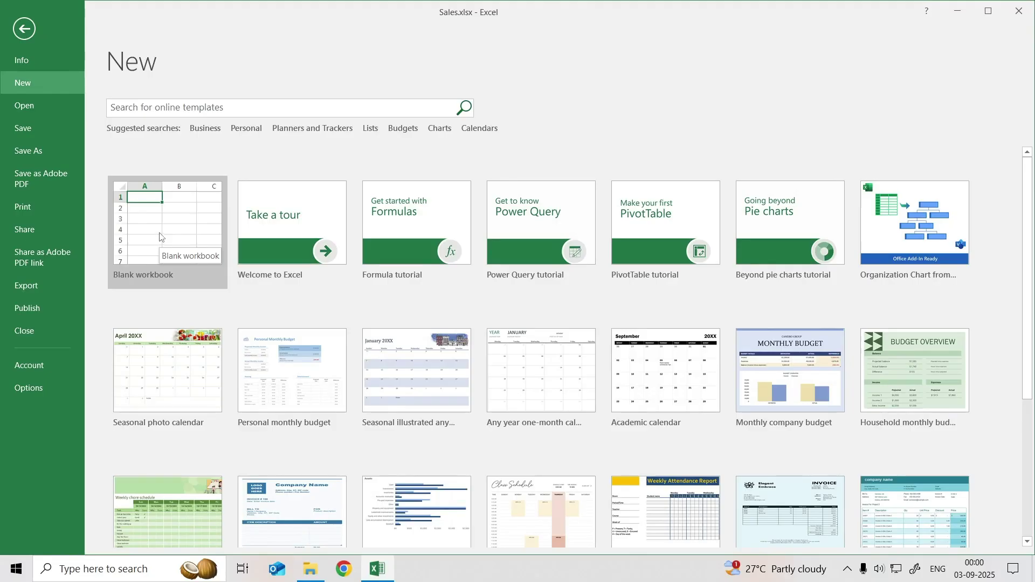
- Create a new blank workbook and paste the sales table into it
click(159, 237)
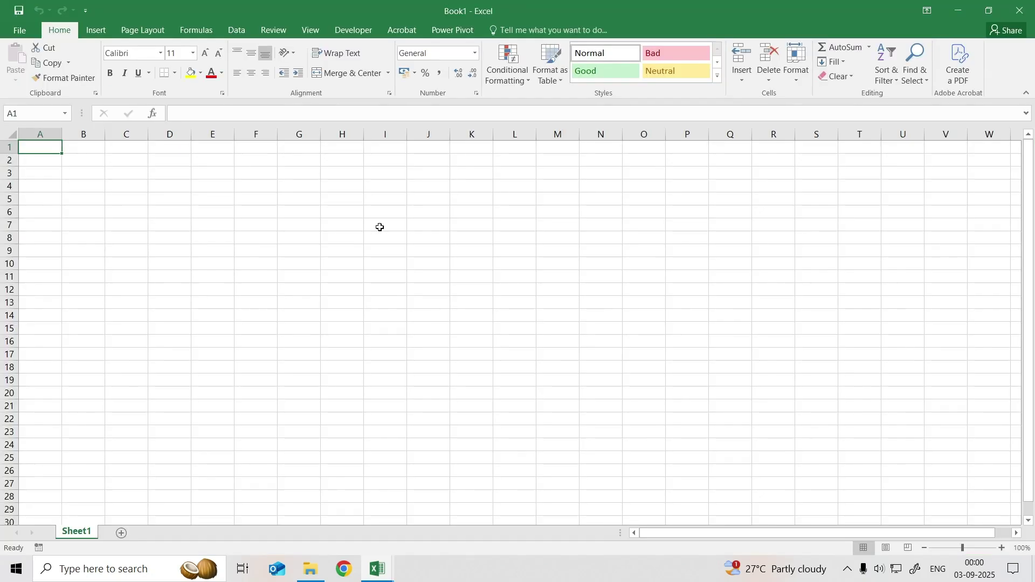
shift+click(426, 422)
key(ctrl+c)
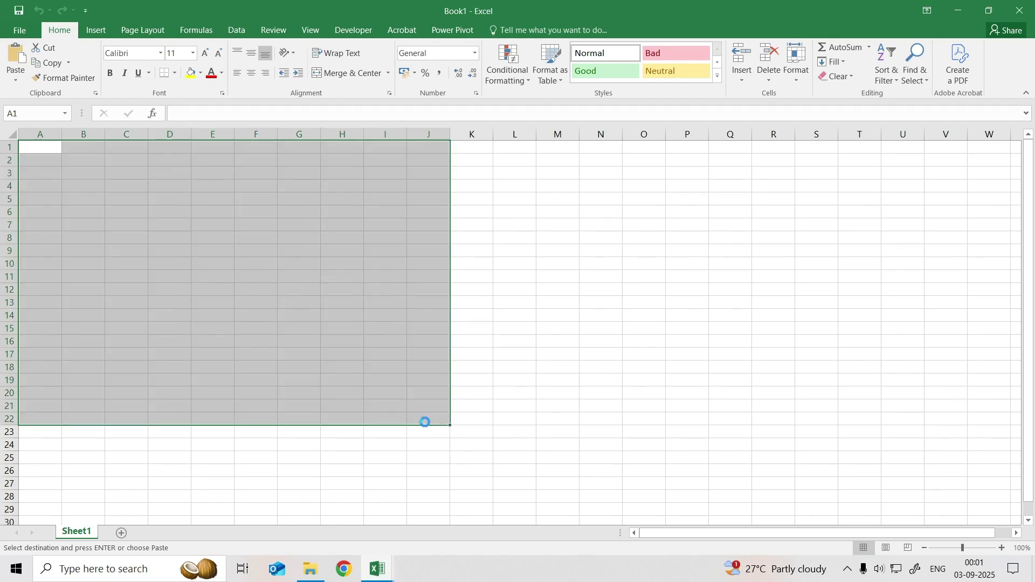
key(ctrl+v)
click(201, 357)
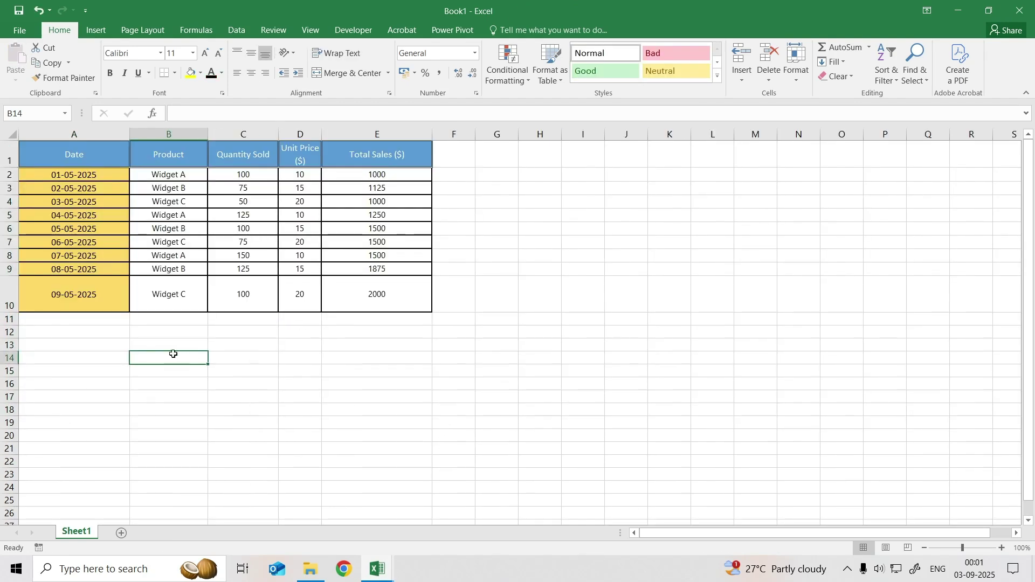
- In Save As, choose Excel Template as the file type for the new workbook
click(23, 37)
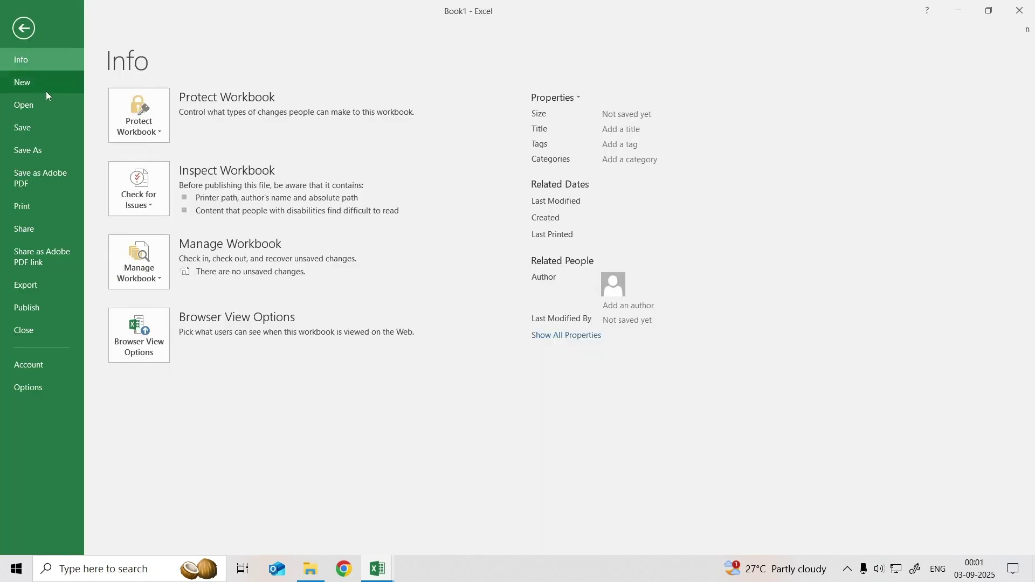
click(41, 148)
click(173, 236)
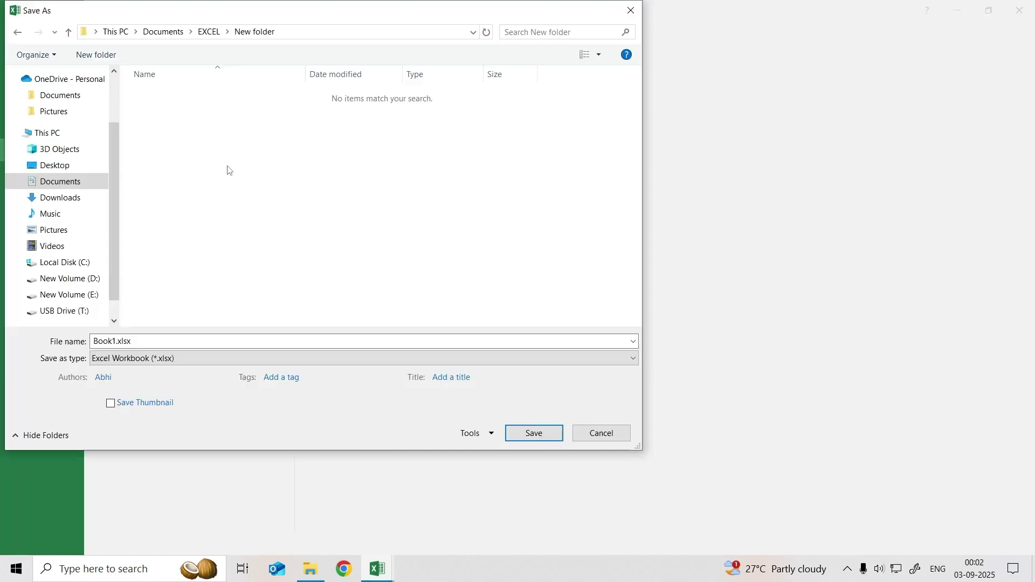
text(excel new)
click(130, 359)
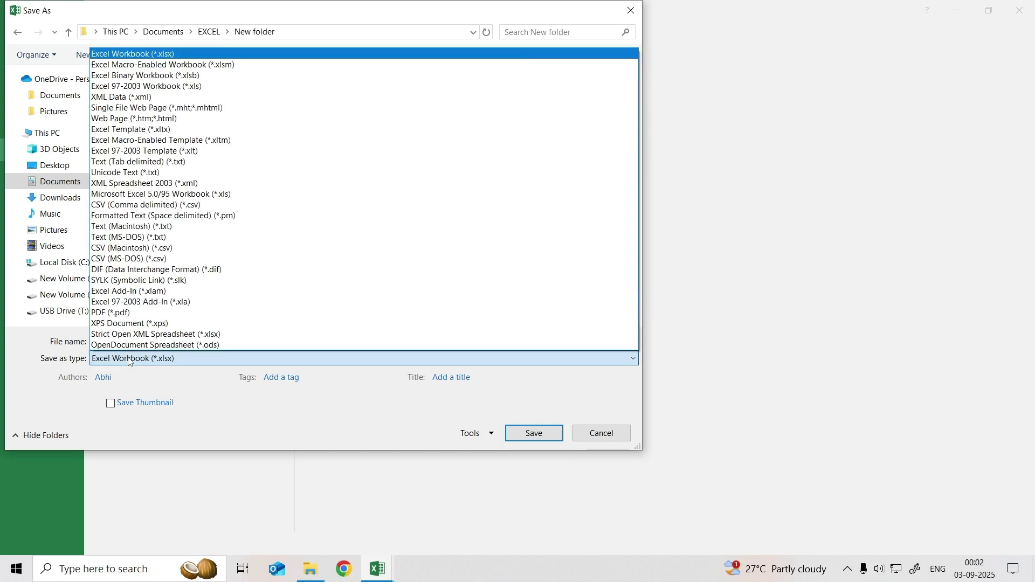
click(189, 129)
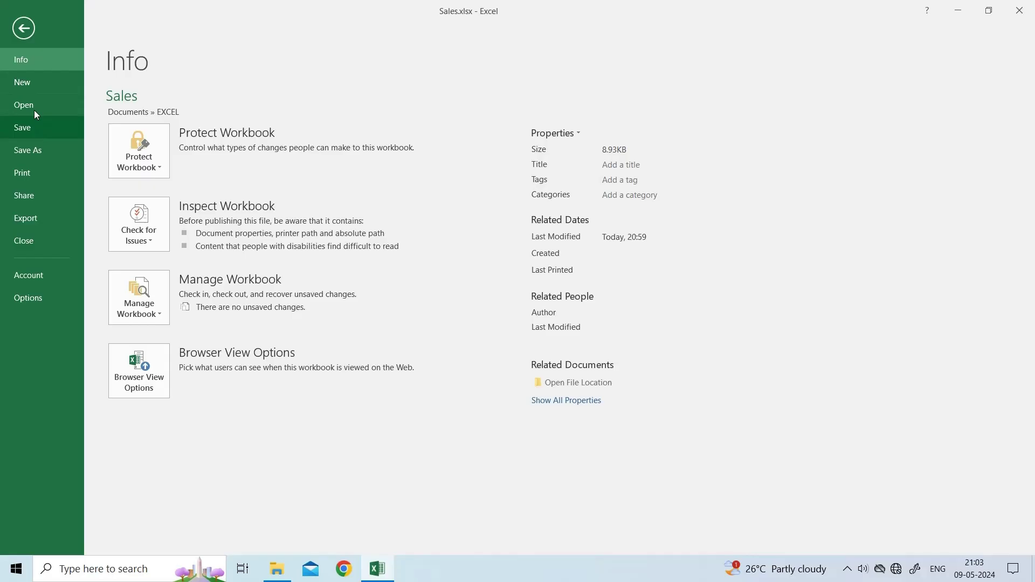
- Open Update file.xlsx with Open and Repair and dismiss the repair report
click(35, 109)
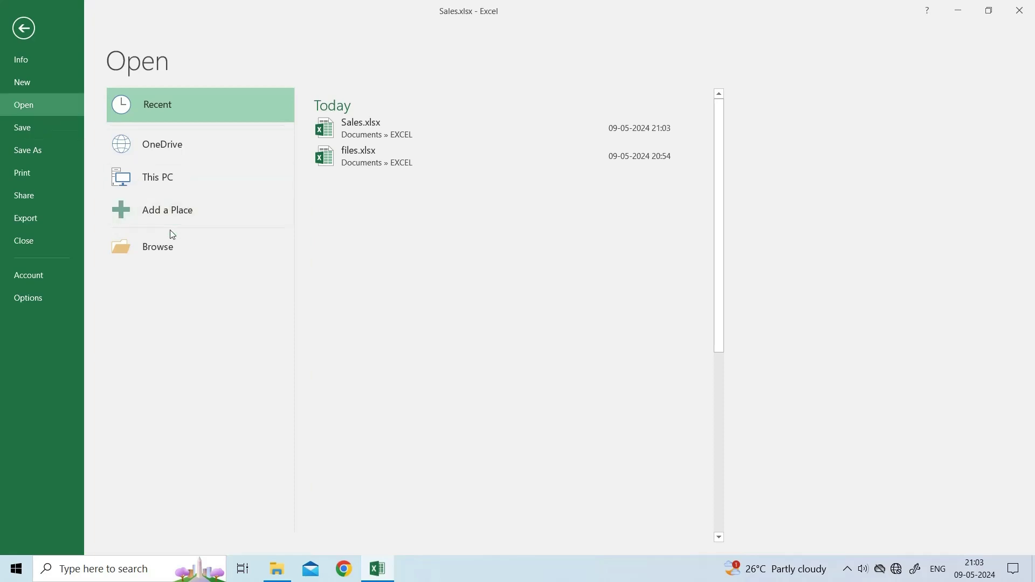
click(161, 251)
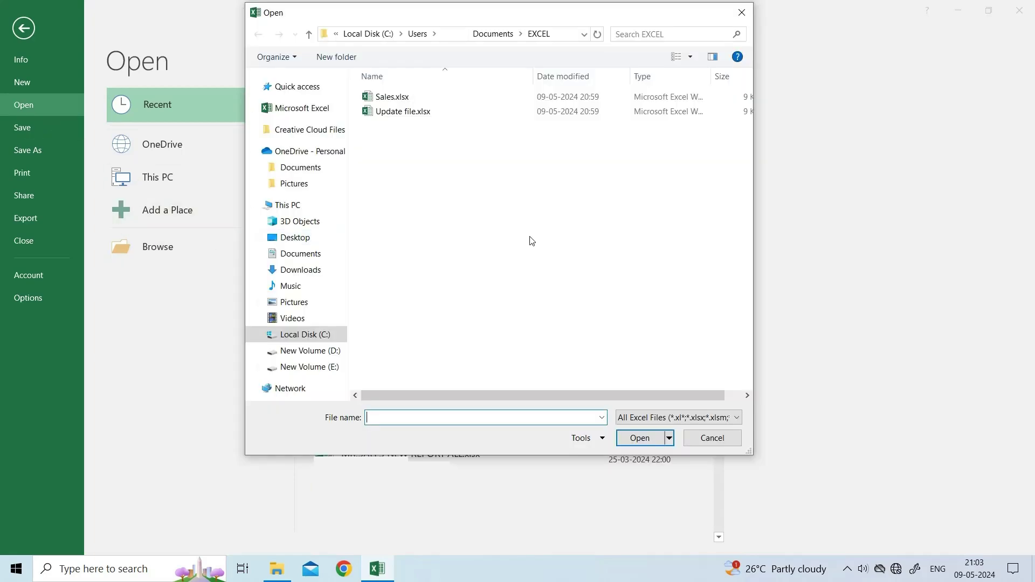
click(422, 115)
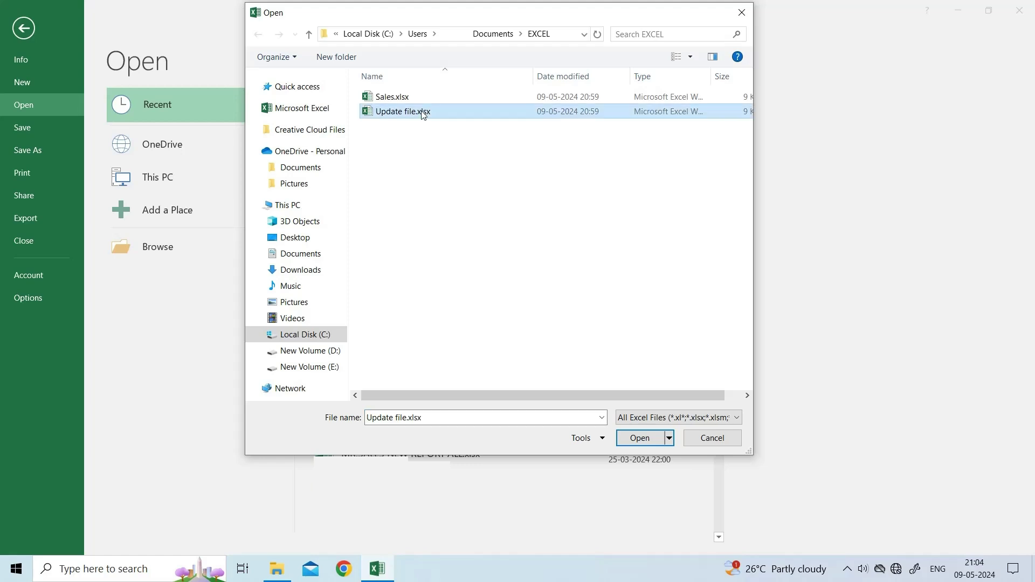
click(670, 441)
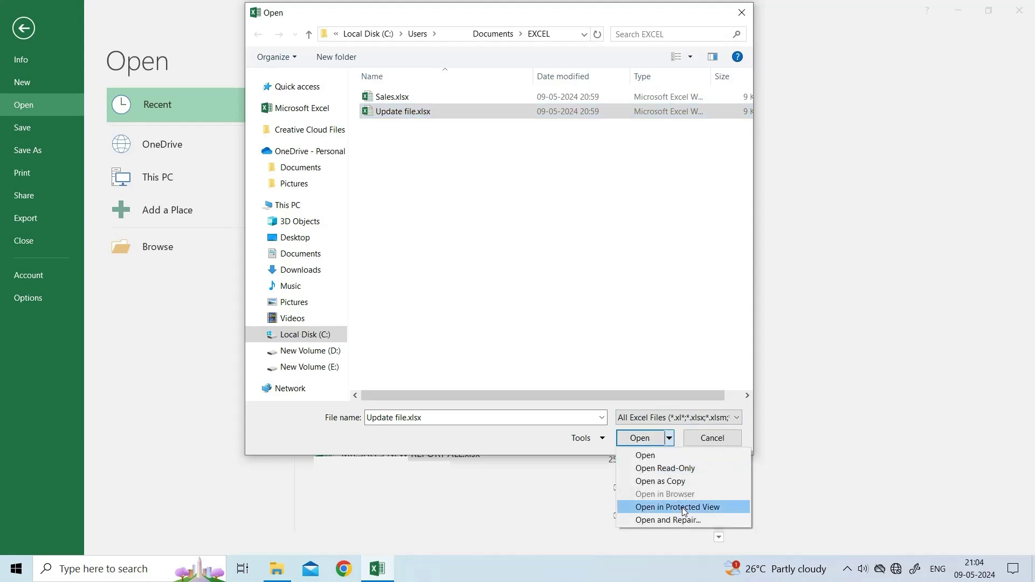
click(668, 520)
click(465, 332)
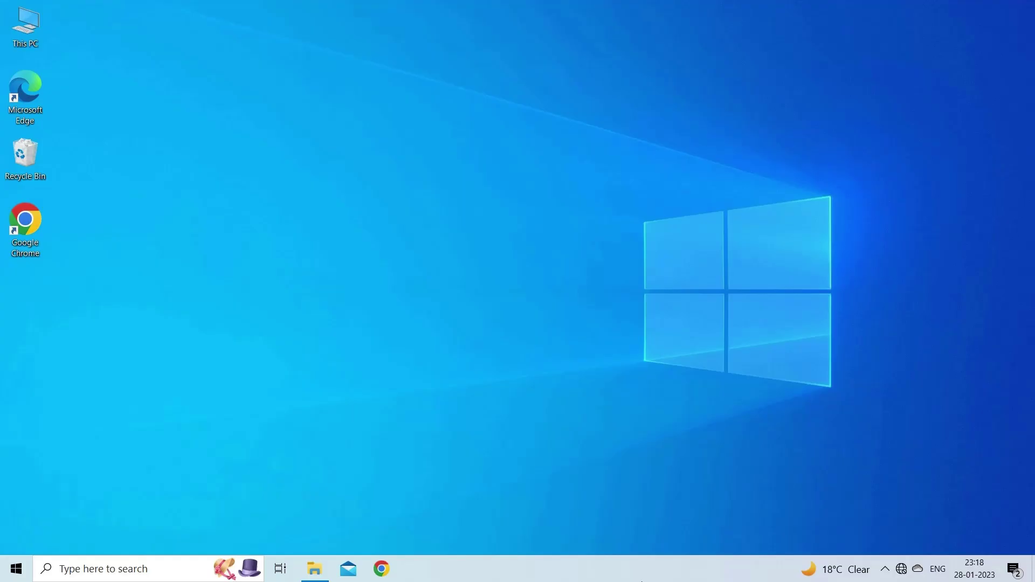